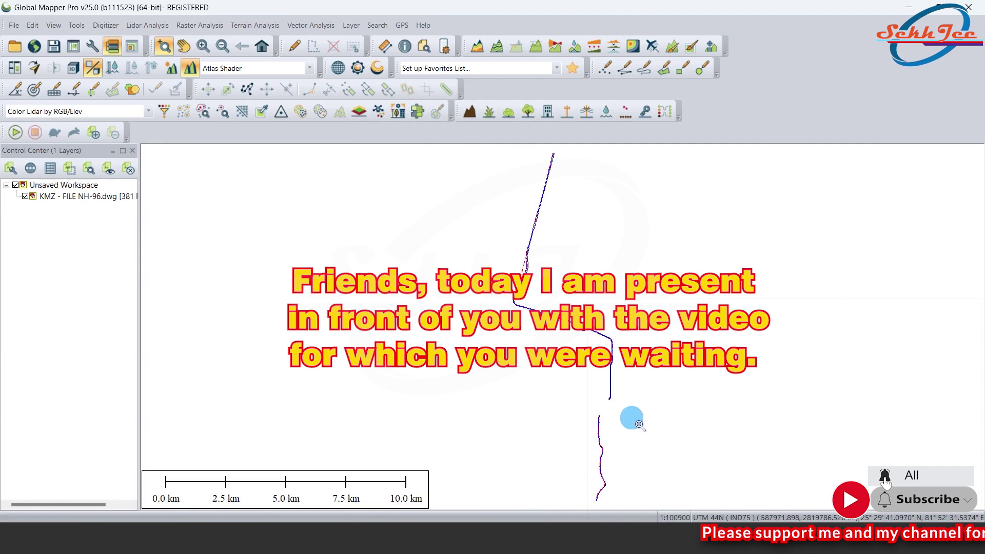
# Examine the chainage label and road boundary lines near the north end of the loaded alignment.
pyautogui.scroll(12, 551, 173)
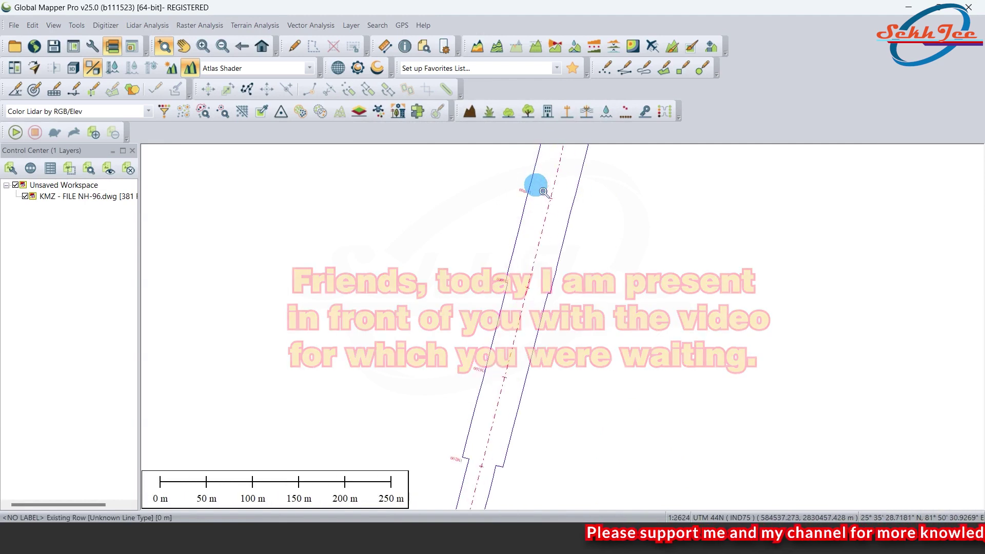
pyautogui.scroll(5, 427, 397)
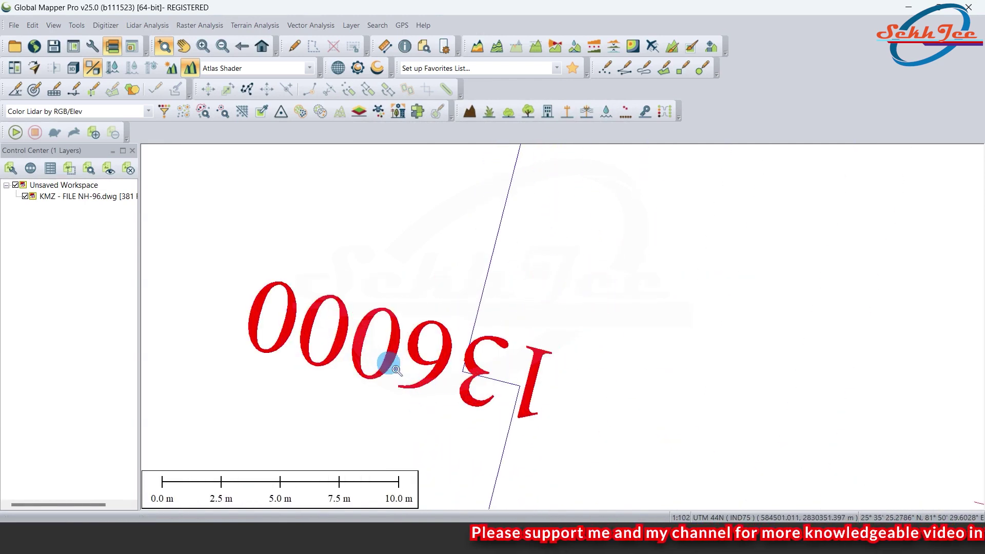
pyautogui.scroll(-8, 396, 369)
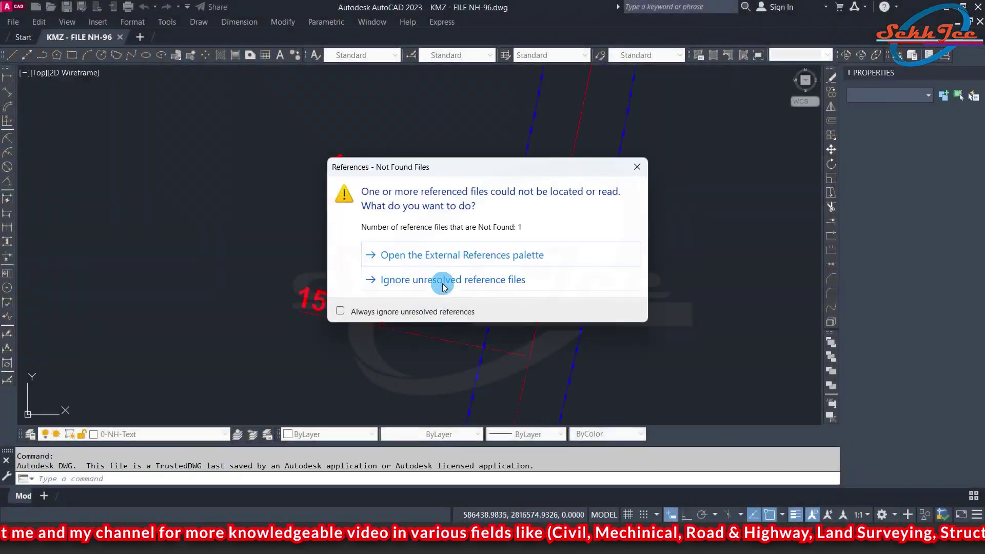
# In AutoCAD, ignore the unresolved reference files for KMZ - FILE NH-96.dwg and examine the overall road alignment.
pyautogui.click(444, 284)
pyautogui.scroll(-8, 400, 321)
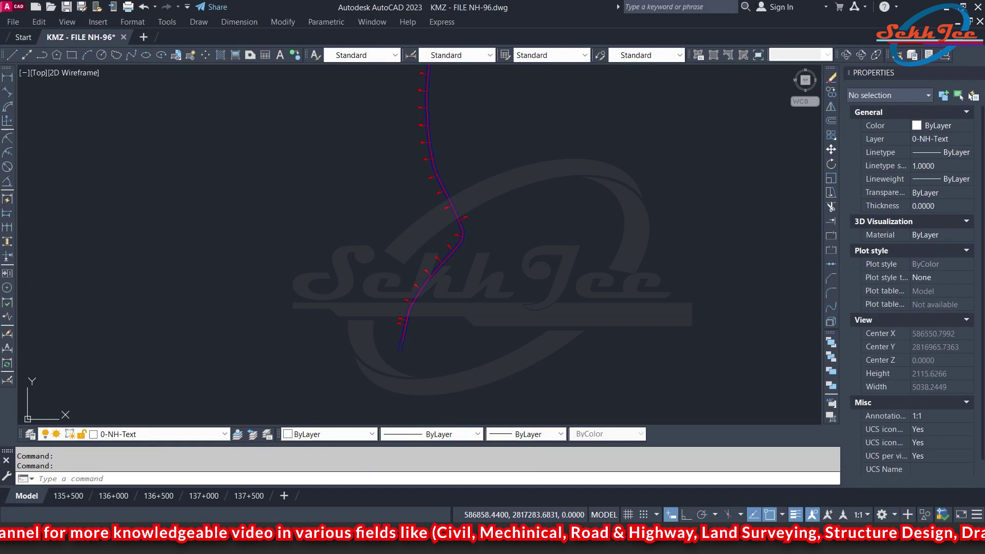
pyautogui.moveTo(422, 193); pyautogui.dragTo(455, 284)
pyautogui.scroll(7, 431, 184)
pyautogui.scroll(-15, 432, 186)
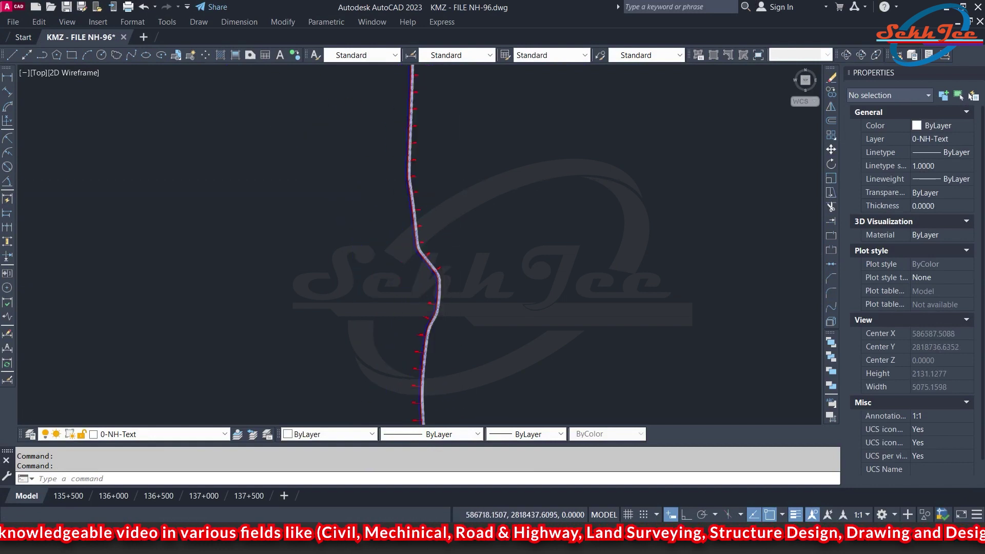
pyautogui.scroll(10, 467, 199)
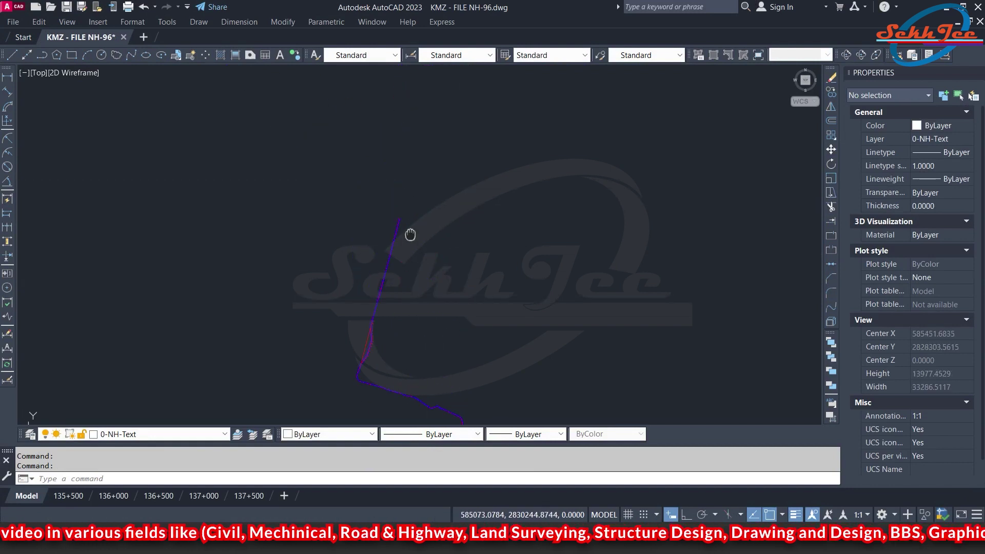
pyautogui.scroll(8, 414, 134)
pyautogui.scroll(4, 443, 374)
pyautogui.scroll(-8, 449, 165)
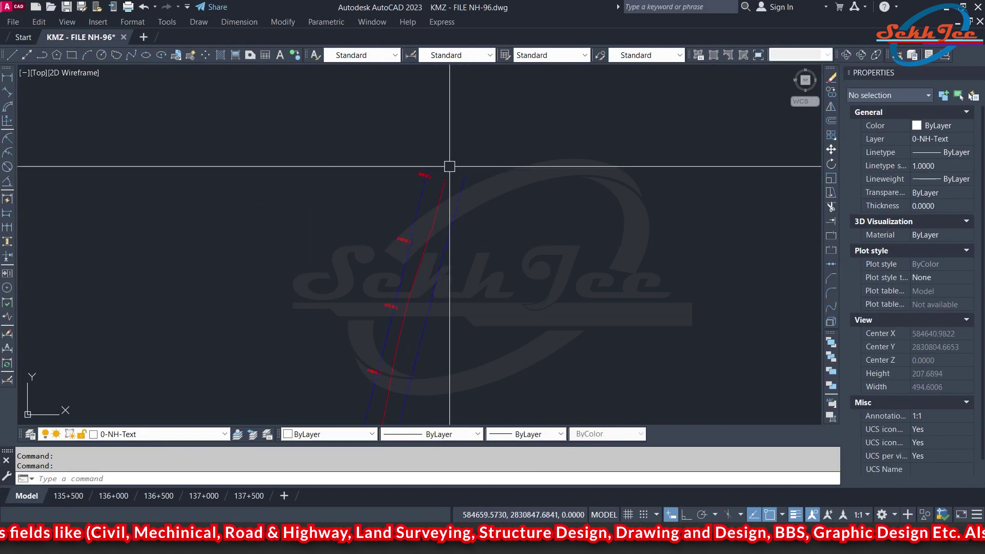
# Follow the road alignment from its north end to its south end, examining the centre line, boundary lines and chainage labels.
pyautogui.moveTo(428, 340); pyautogui.dragTo(482, 88)
pyautogui.moveTo(439, 272); pyautogui.dragTo(480, 103)
pyautogui.moveTo(429, 328); pyautogui.dragTo(480, 89)
pyautogui.scroll(-4, 440, 237)
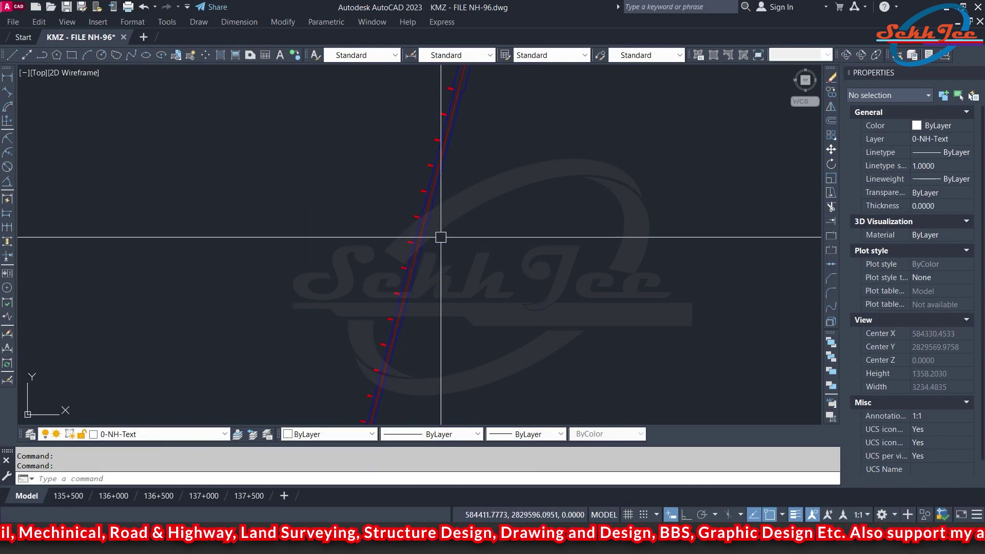
pyautogui.moveTo(440, 238); pyautogui.dragTo(446, 133)
pyautogui.moveTo(420, 269); pyautogui.dragTo(490, 130)
pyautogui.moveTo(459, 235); pyautogui.dragTo(483, 134)
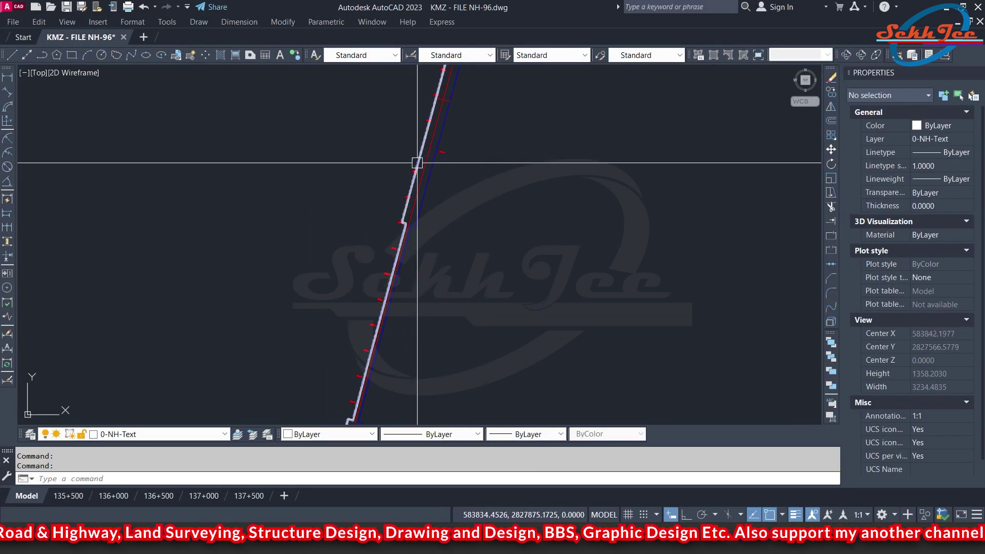
pyautogui.scroll(4, 417, 161)
pyautogui.scroll(-4, 418, 162)
pyautogui.moveTo(413, 267); pyautogui.dragTo(447, 137)
pyautogui.moveTo(413, 283); pyautogui.dragTo(460, 113)
pyautogui.scroll(4, 402, 244)
pyautogui.scroll(-4, 421, 184)
pyautogui.scroll(3, 464, 191)
pyautogui.scroll(-3, 466, 210)
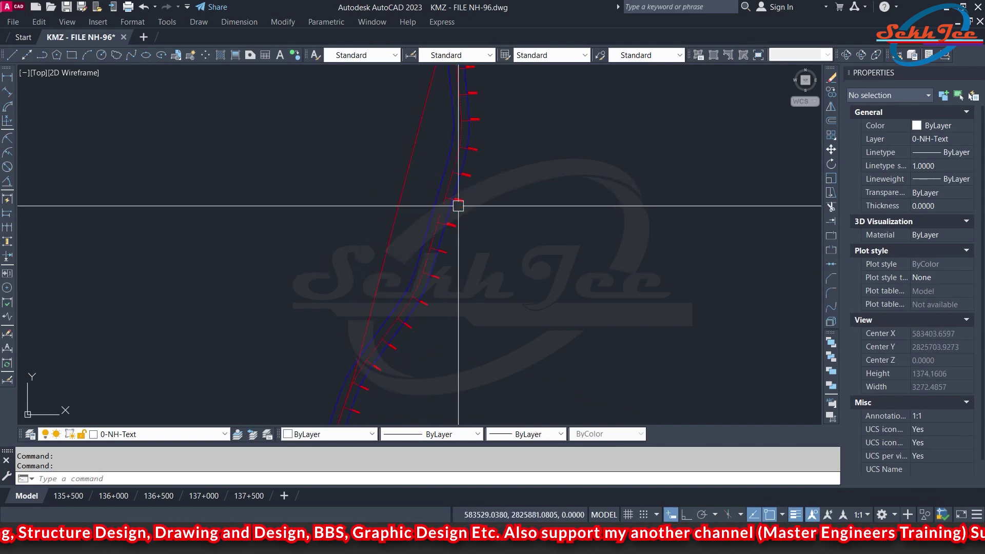
pyautogui.scroll(-4, 456, 210)
pyautogui.moveTo(457, 339); pyautogui.dragTo(399, 199)
pyautogui.scroll(4, 507, 272)
pyautogui.moveTo(575, 275); pyautogui.dragTo(354, 184)
pyautogui.scroll(-3, 359, 186)
pyautogui.moveTo(513, 292); pyautogui.dragTo(370, 176)
pyautogui.scroll(-3, 381, 180)
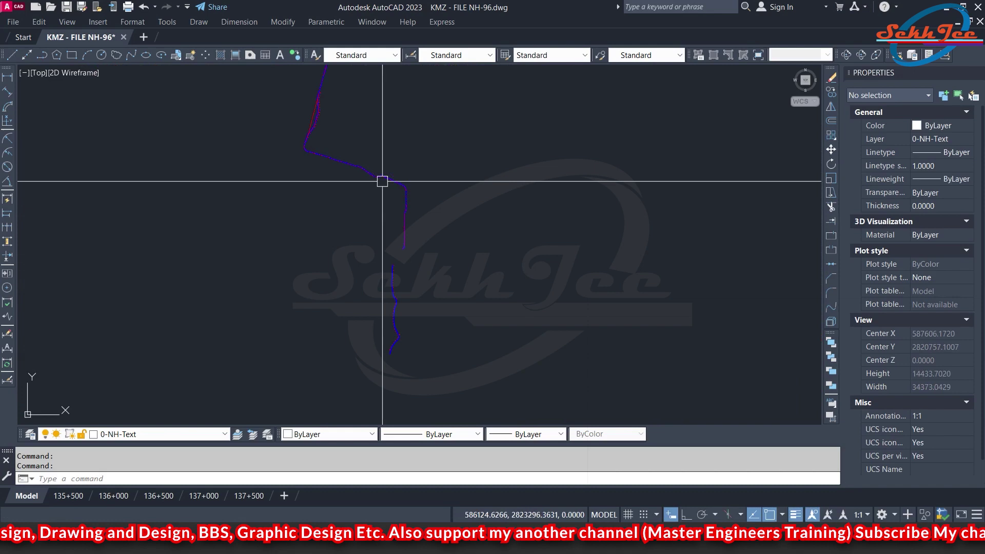
pyautogui.moveTo(474, 288); pyautogui.dragTo(498, 105)
pyautogui.scroll(4, 455, 201)
pyautogui.scroll(-4, 455, 201)
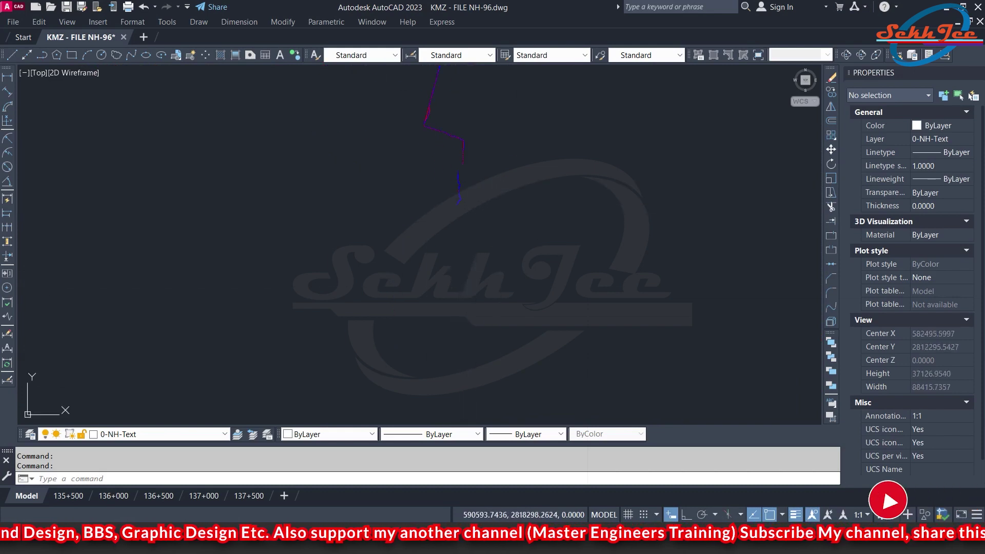
pyautogui.middleClick(497, 186)
pyautogui.middleClick(497, 186)
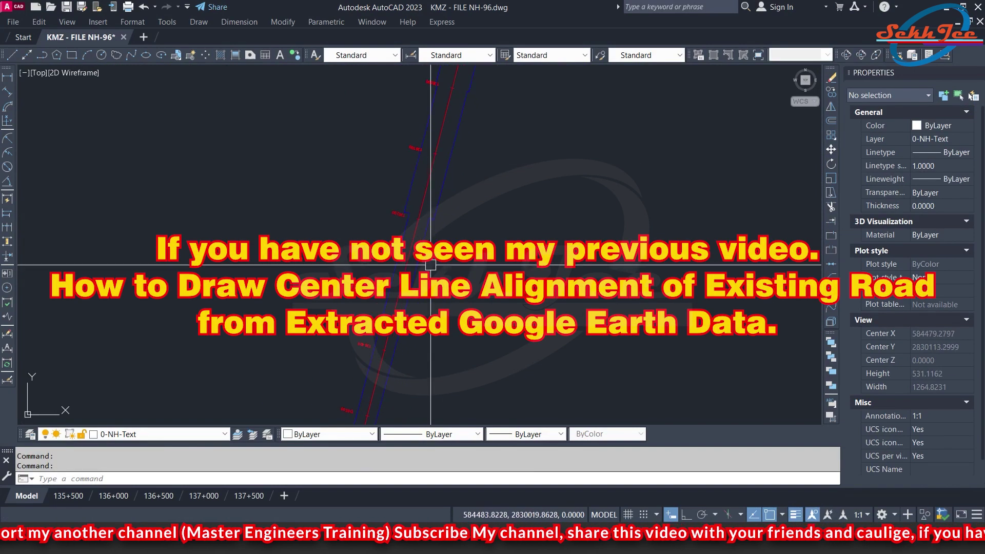
# Review the road's centre line and chainage marks along the route once more, ending with the full drawing extents.
pyautogui.scroll(-4, 430, 265)
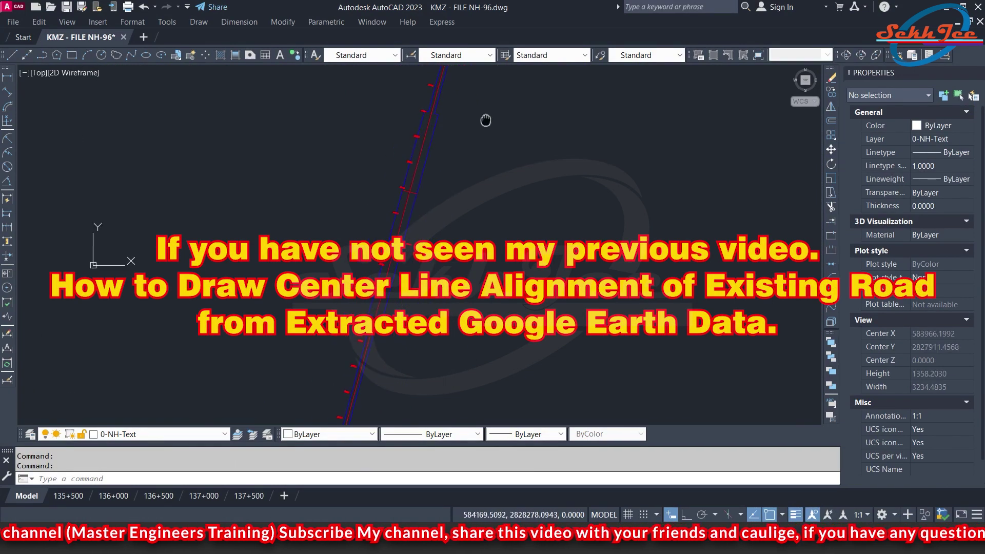
pyautogui.moveTo(485, 120); pyautogui.dragTo(486, 156)
pyautogui.scroll(5, 417, 160)
pyautogui.scroll(-5, 418, 161)
pyautogui.moveTo(413, 246)
pyautogui.mouseDown()
pyautogui.moveTo(447, 129)
pyautogui.moveTo(413, 175)
pyautogui.mouseUp()
pyautogui.scroll(5, 413, 185)
pyautogui.scroll(-7, 420, 274)
pyautogui.moveTo(420, 274)
pyautogui.mouseDown()
pyautogui.moveTo(459, 169)
pyautogui.moveTo(438, 209)
pyautogui.moveTo(436, 128)
pyautogui.mouseUp()
pyautogui.scroll(4, 463, 151)
pyautogui.scroll(-4, 451, 203)
pyautogui.scroll(4, 436, 226)
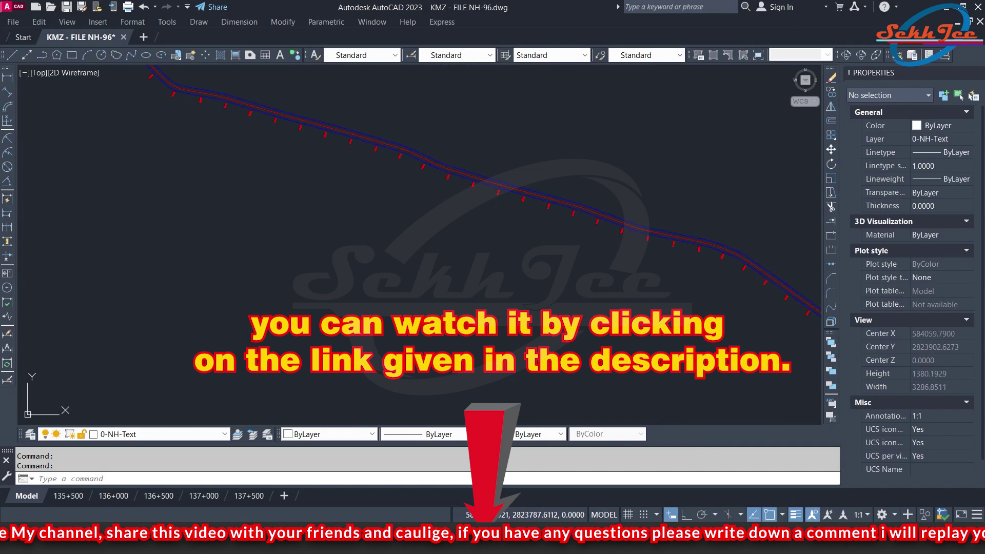
pyautogui.scroll(-5, 492, 277)
pyautogui.moveTo(510, 286); pyautogui.dragTo(429, 209)
pyautogui.scroll(7, 454, 202)
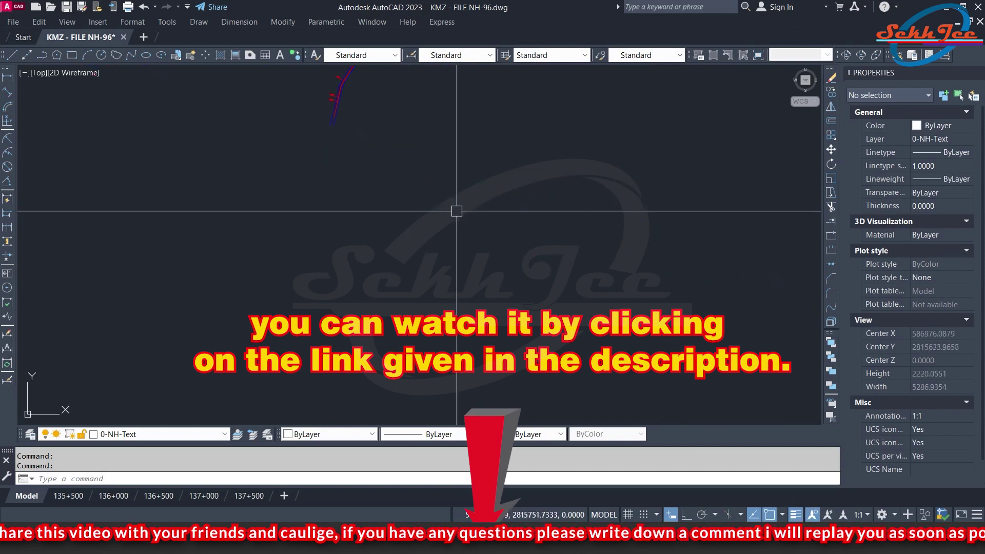
pyautogui.middleClick(500, 184)
pyautogui.middleClick(500, 184)
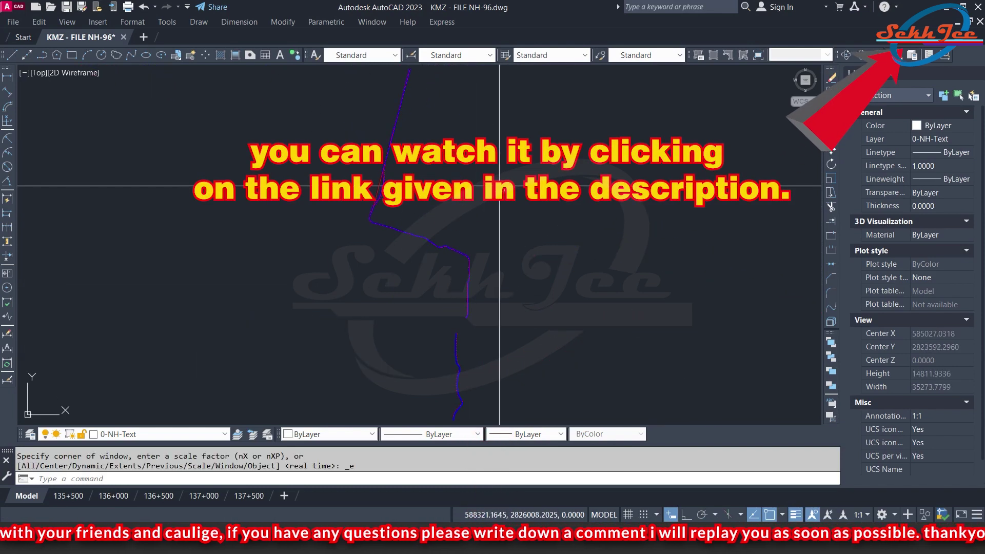
# Close the KMZ - FILE NH-96 drawing without saving changes.
pyautogui.click(980, 21)
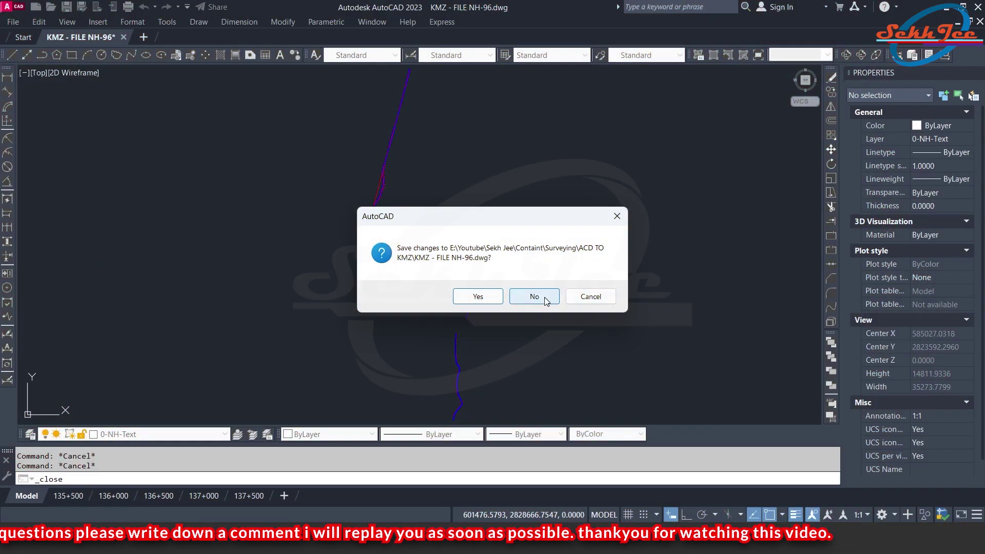
pyautogui.click(545, 300)
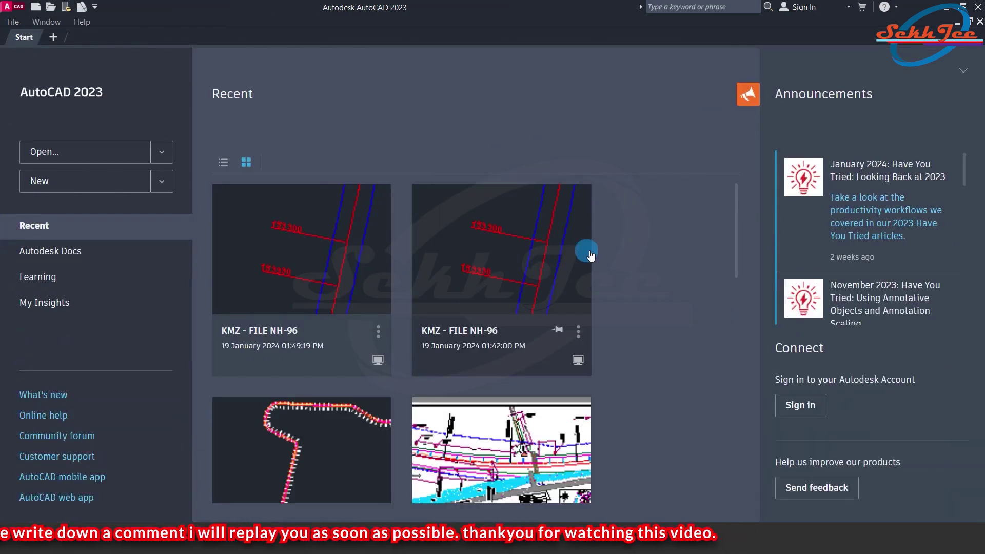
# Switch to Google Earth Pro and inspect the UTM grid zone covering the road's area in northern India.
pyautogui.click(339, 538)
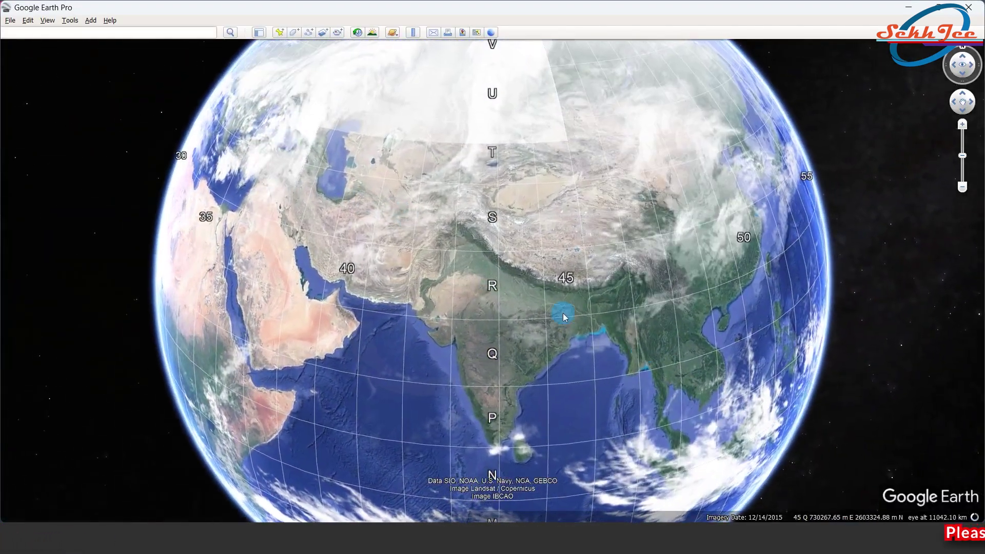
pyautogui.scroll(4, 562, 303)
pyautogui.scroll(3, 524, 292)
pyautogui.doubleClick(486, 319)
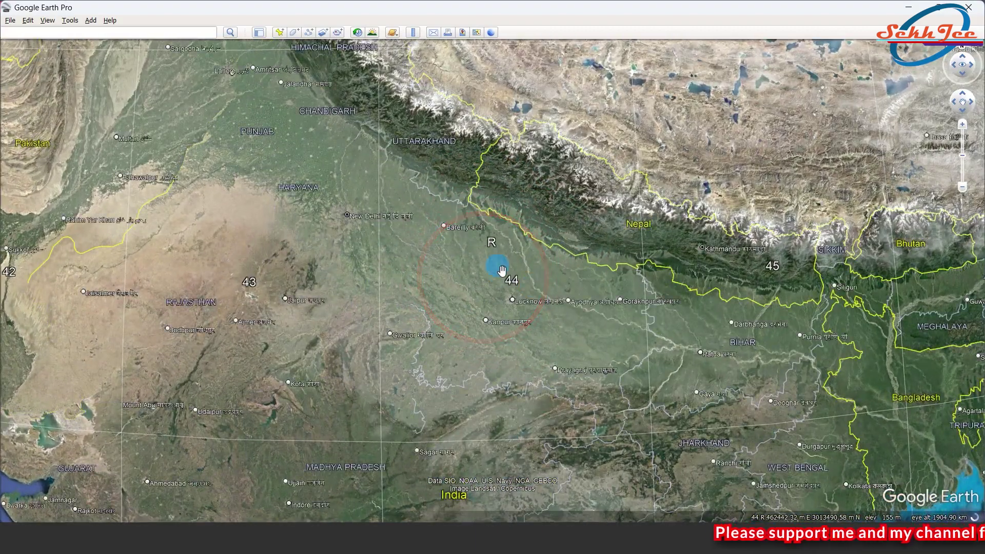
pyautogui.moveTo(528, 323)
pyautogui.mouseDown()
pyautogui.moveTo(595, 414)
pyautogui.moveTo(537, 410)
pyautogui.moveTo(569, 370)
pyautogui.moveTo(509, 327)
pyautogui.mouseUp()
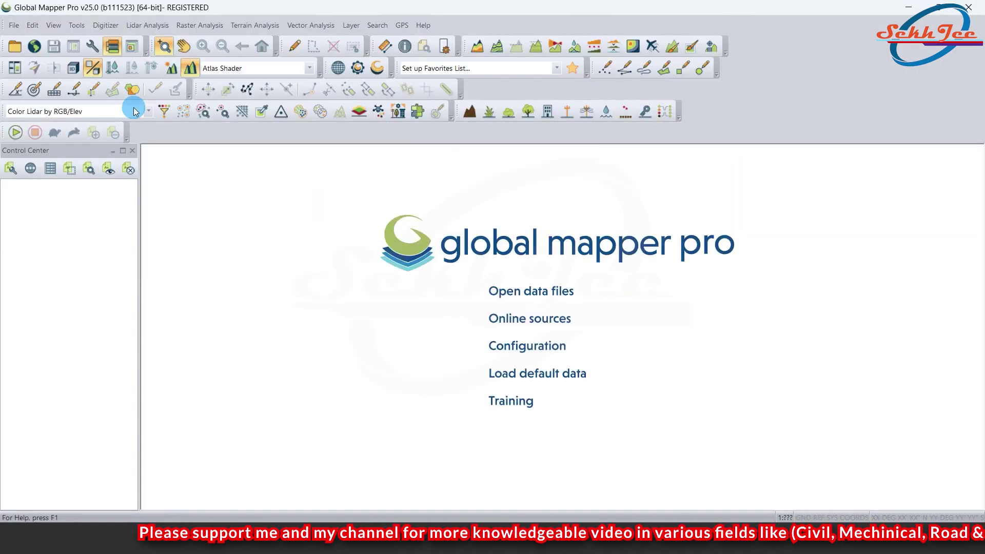
# In Global Mapper, open the data file KMZ - FILE NH-96.dwg and acknowledge the unknown projection notice.
pyautogui.click(518, 296)
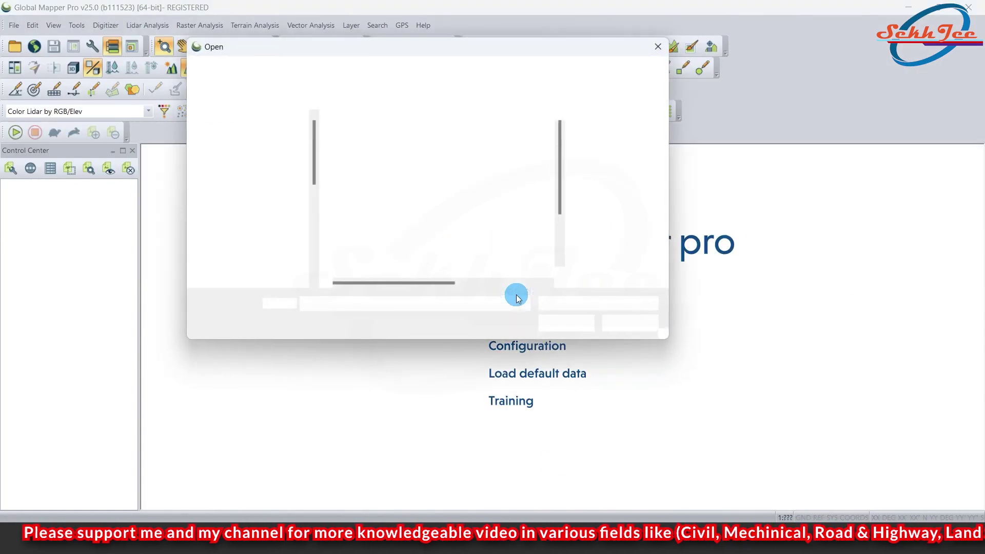
pyautogui.click(389, 143)
pyautogui.click(561, 327)
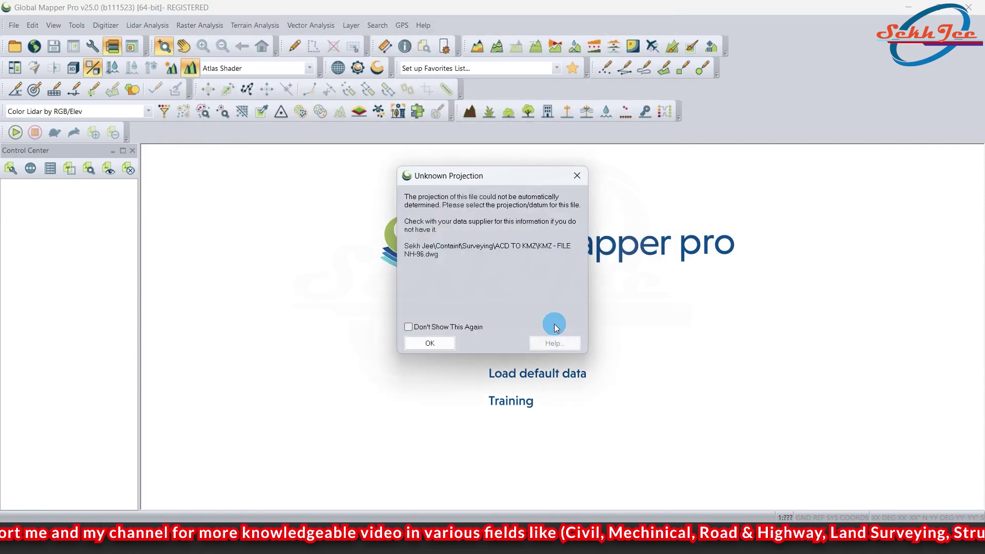
pyautogui.click(429, 343)
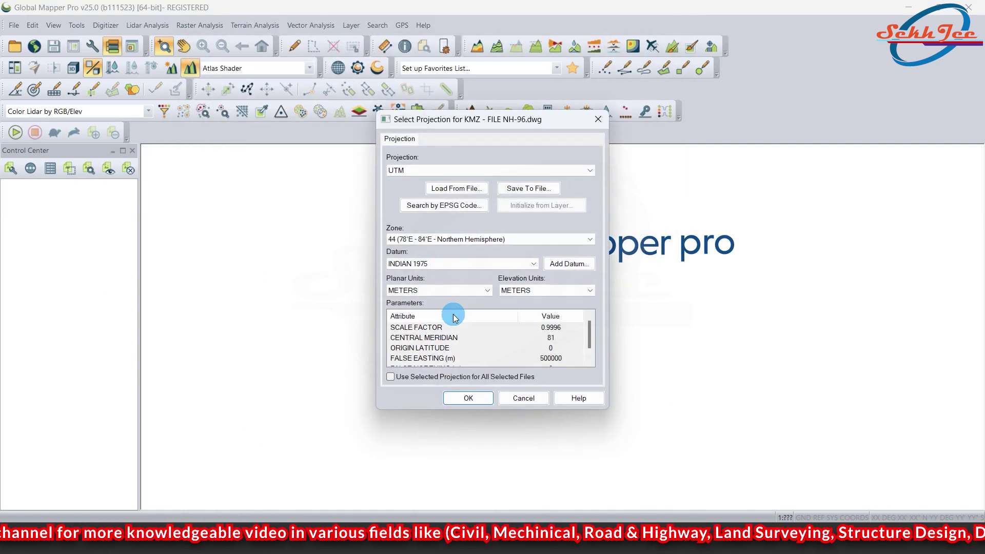
# Load the drawing with UTM projection, zone 44 (78°E - 84°E, Northern Hemisphere), INDIAN 1975 datum and metres for both units.
pyautogui.click(396, 172)
pyautogui.click(389, 241)
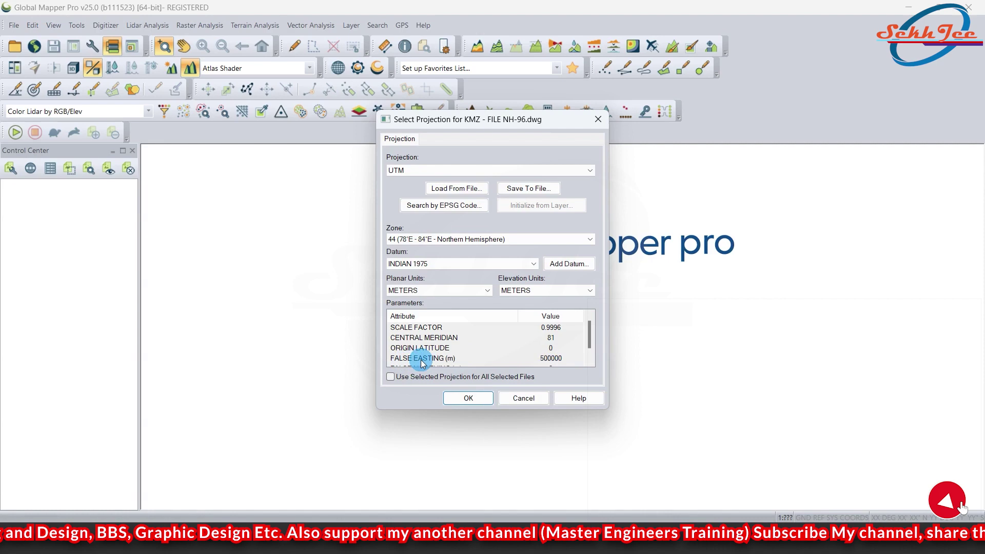
pyautogui.click(470, 398)
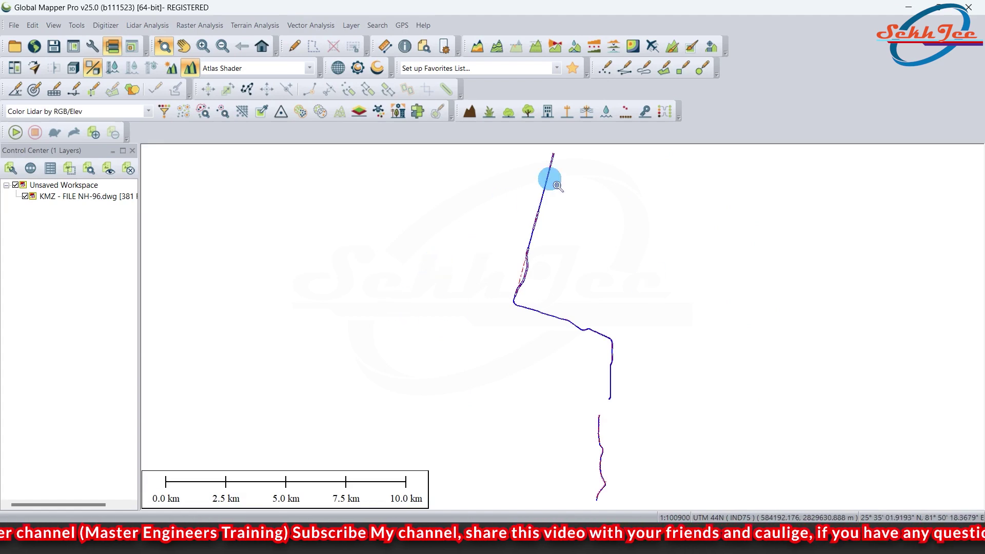
# Load the online ASTER GDEM v3 Worldwide Elevation Data (1 arc-second Resolution) for the current screen bounds around the alignment.
pyautogui.scroll(5, 554, 154)
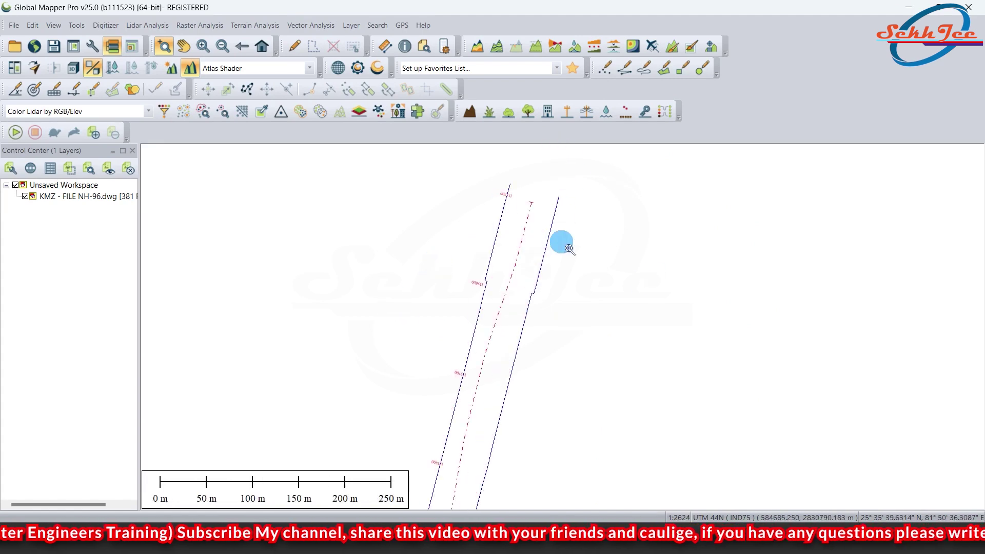
pyautogui.scroll(-5, 563, 246)
pyautogui.click(35, 46)
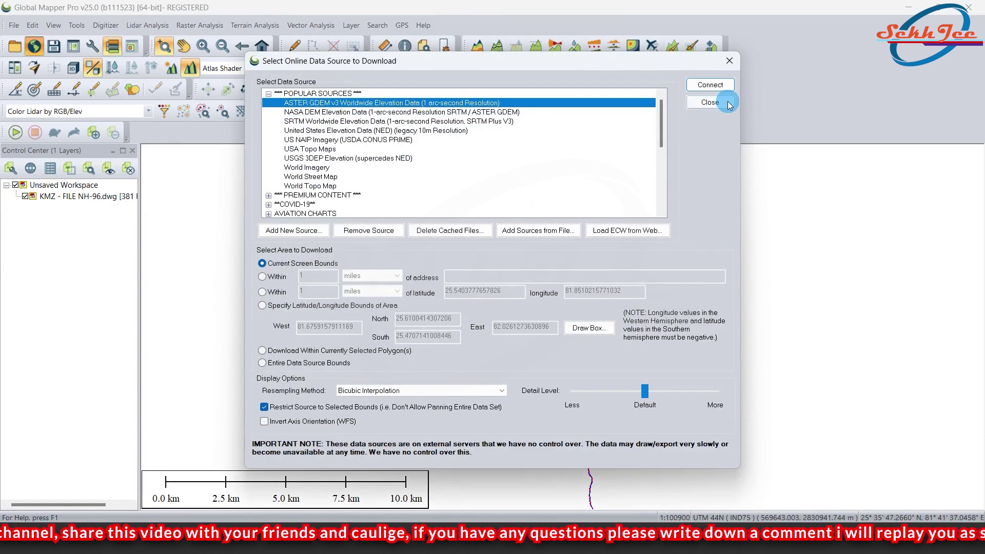
pyautogui.click(715, 88)
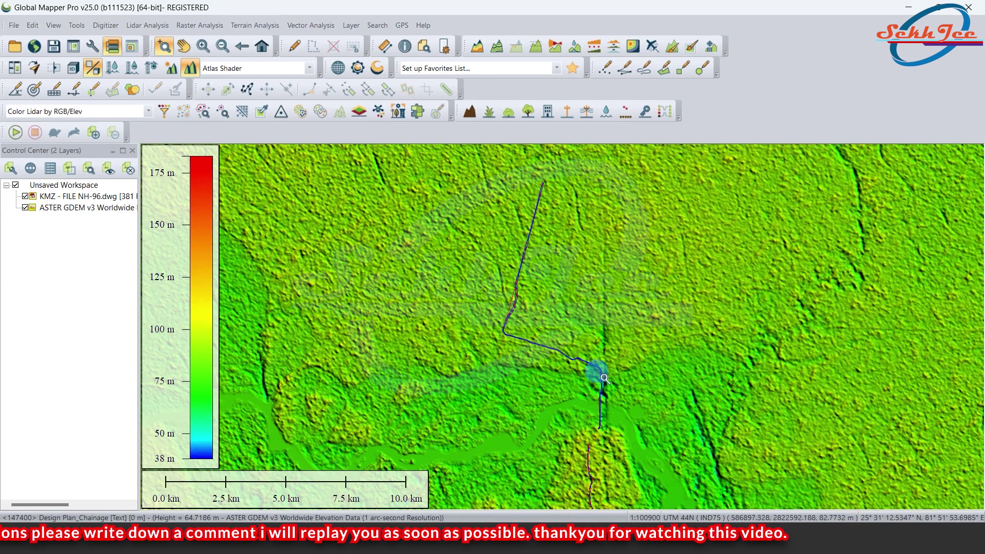
# Start a vector export of the loaded data in KML/KMZ (Vector Data Only) format and accept the export options.
pyautogui.click(13, 26)
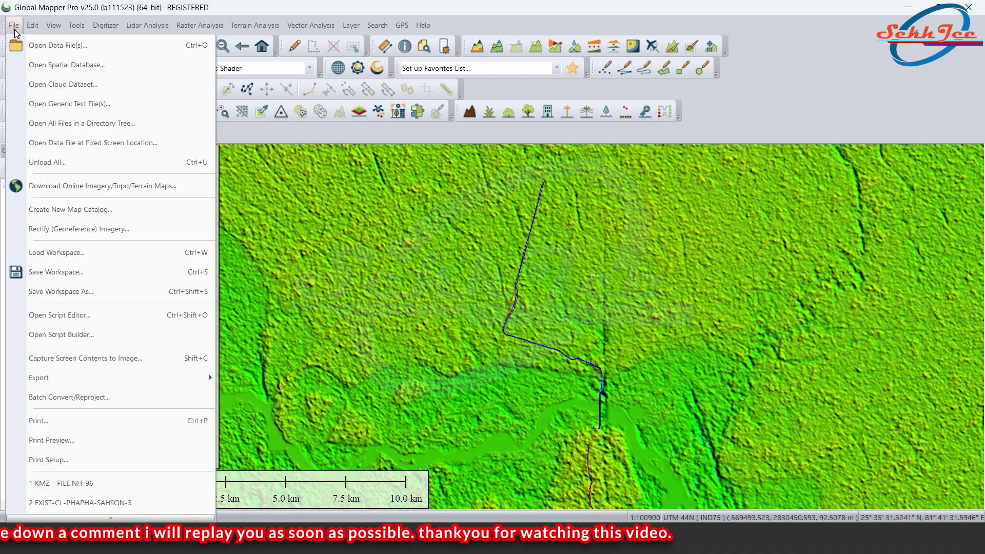
pyautogui.click(39, 378)
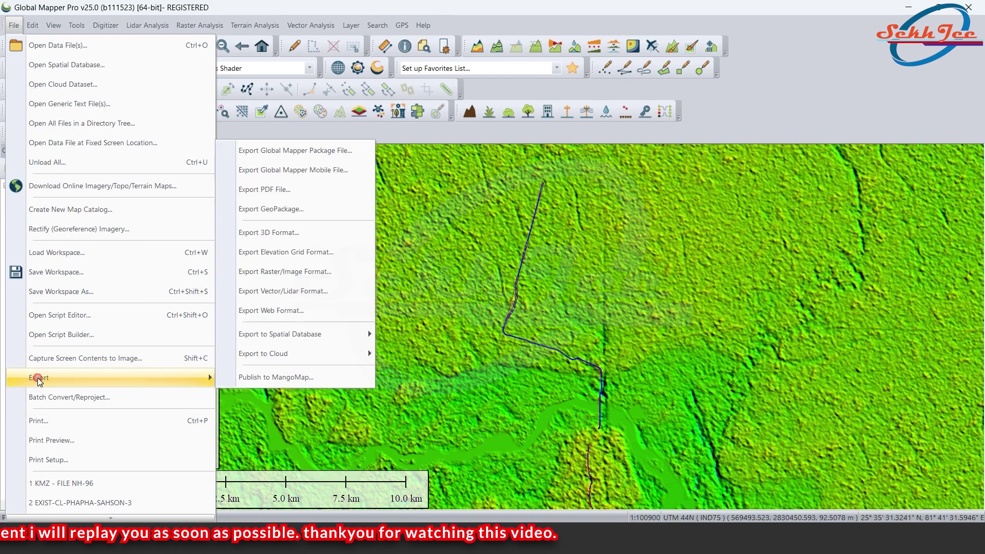
pyautogui.click(303, 291)
pyautogui.click(473, 283)
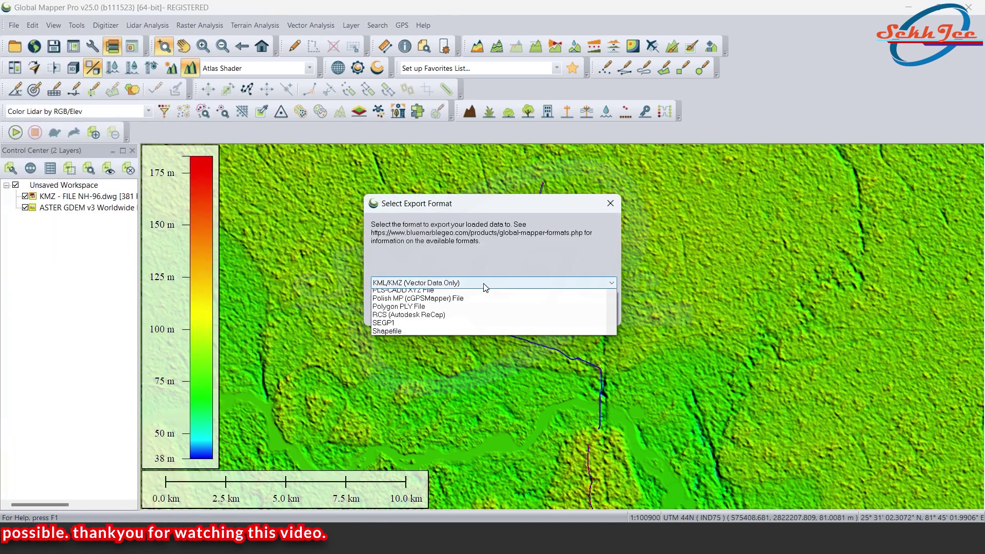
pyautogui.click(439, 293)
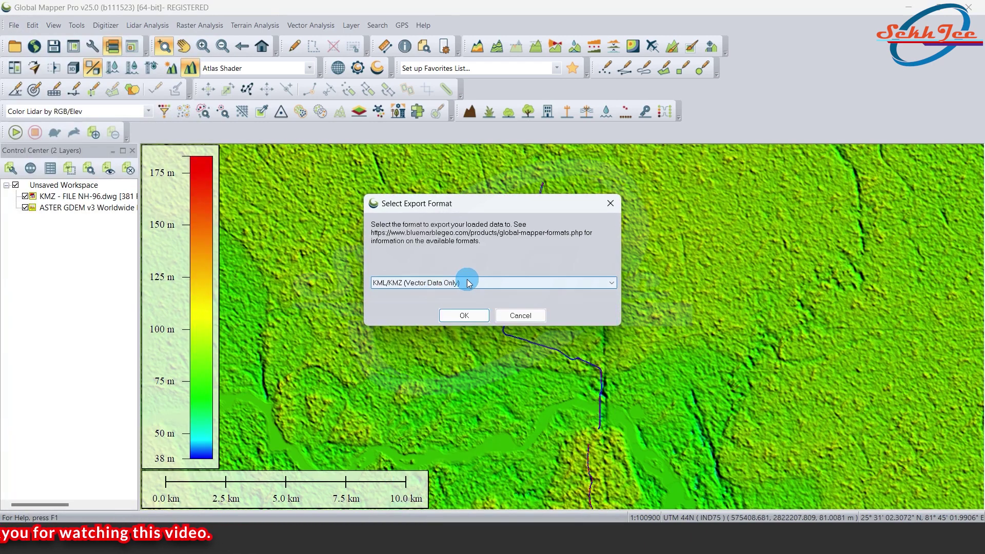
pyautogui.click(464, 315)
pyautogui.click(618, 451)
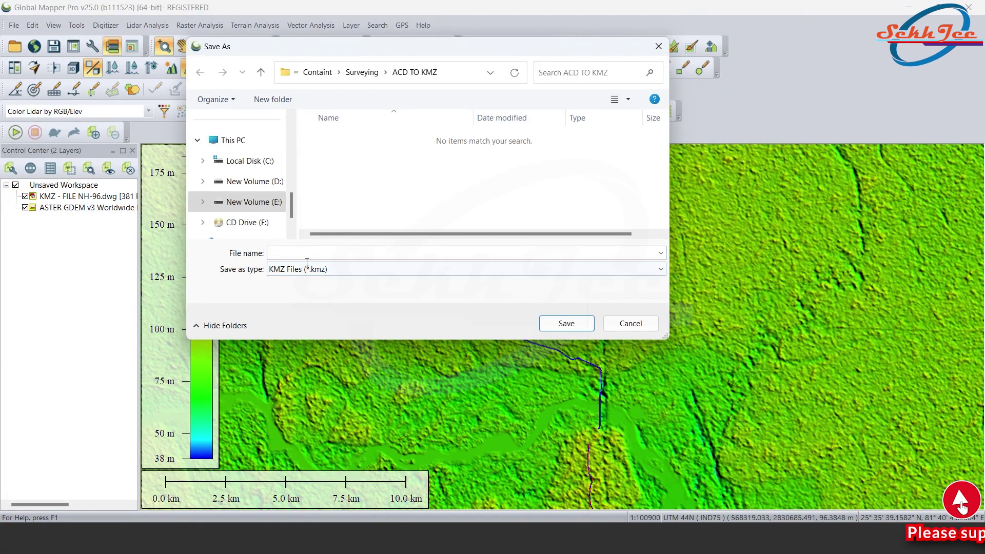
# Save the export in the ACD TO KMZ folder as the KMZ file KMZ-NH-96 CH 135+500 TO 153+330.
pyautogui.click(306, 254)
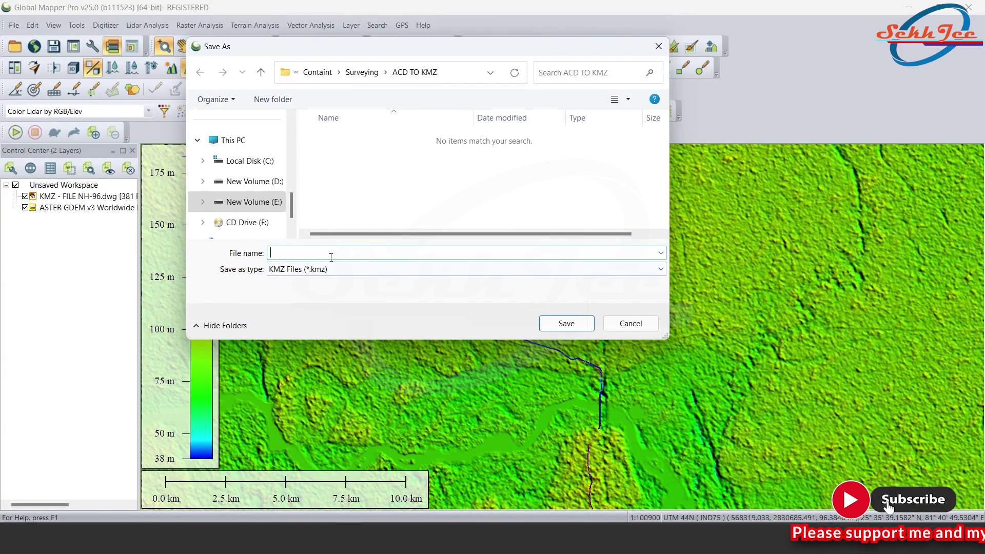
pyautogui.write('KMZ-NH-96 CH 135+500 TO 153+330')
pyautogui.click(455, 173)
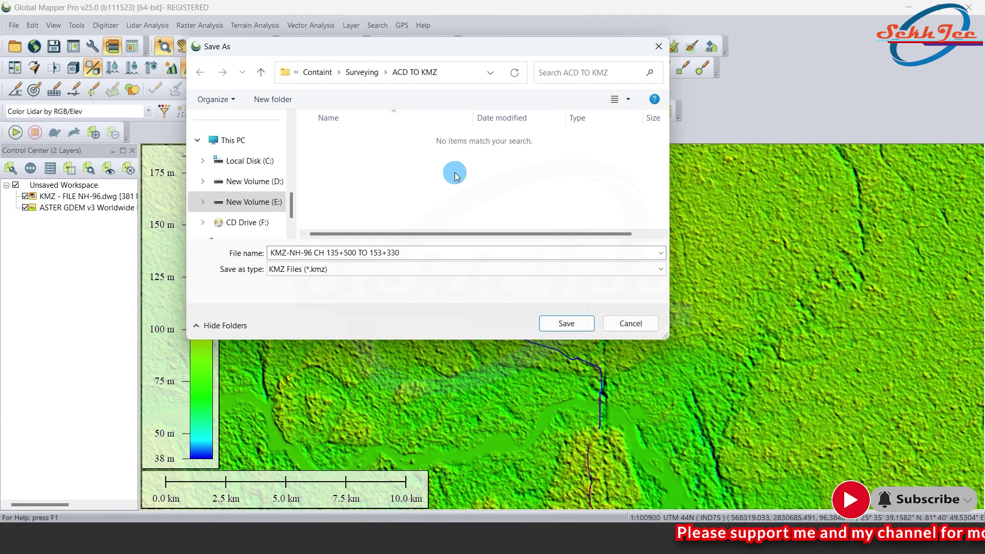
pyautogui.click(563, 323)
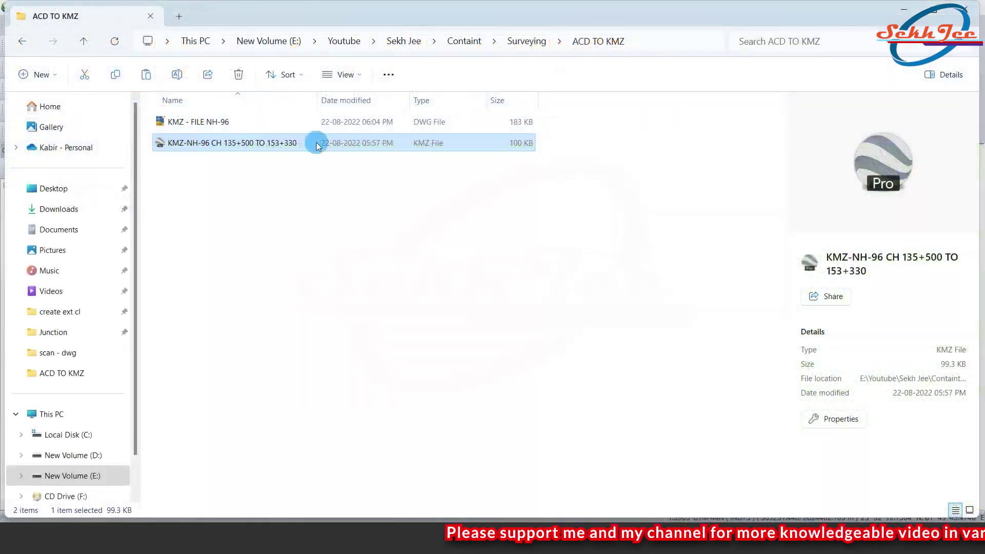
# Open the exported KMZ-NH-96 CH 135+500 TO 153+330 file in Google Earth Pro and examine the alignment's start at chainage 135500.
pyautogui.click(248, 193)
pyautogui.click(210, 145)
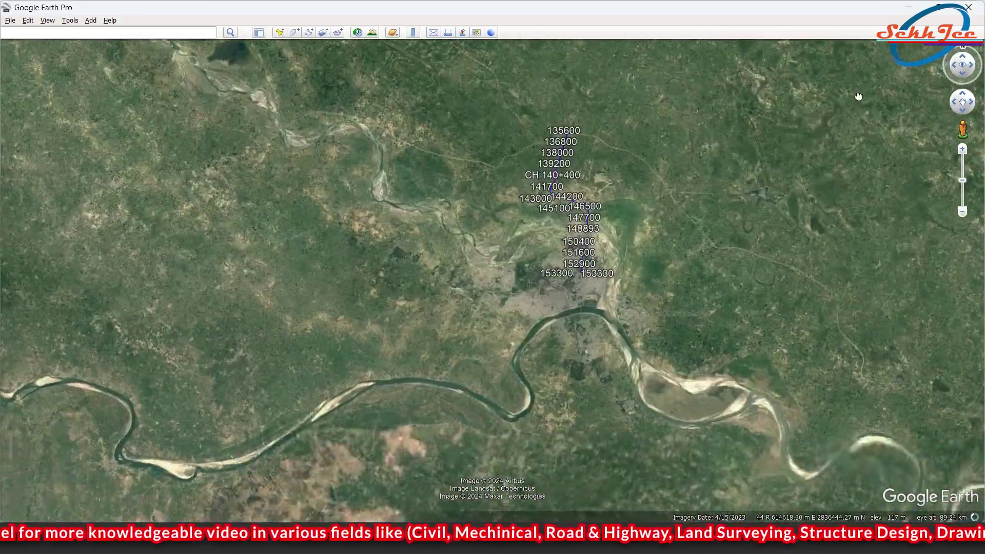
pyautogui.scroll(3, 575, 195)
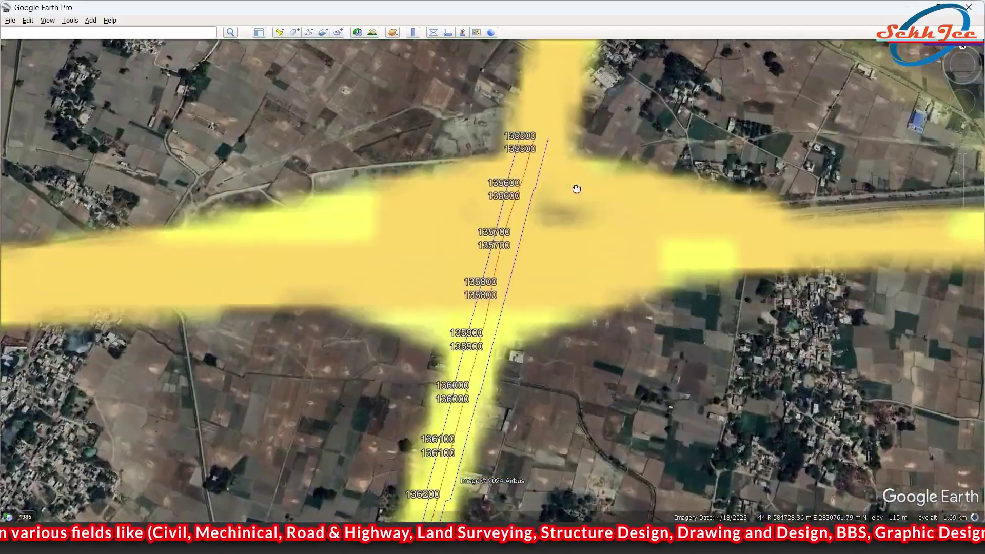
pyautogui.moveTo(577, 189); pyautogui.dragTo(605, 202)
pyautogui.scroll(3, 537, 159)
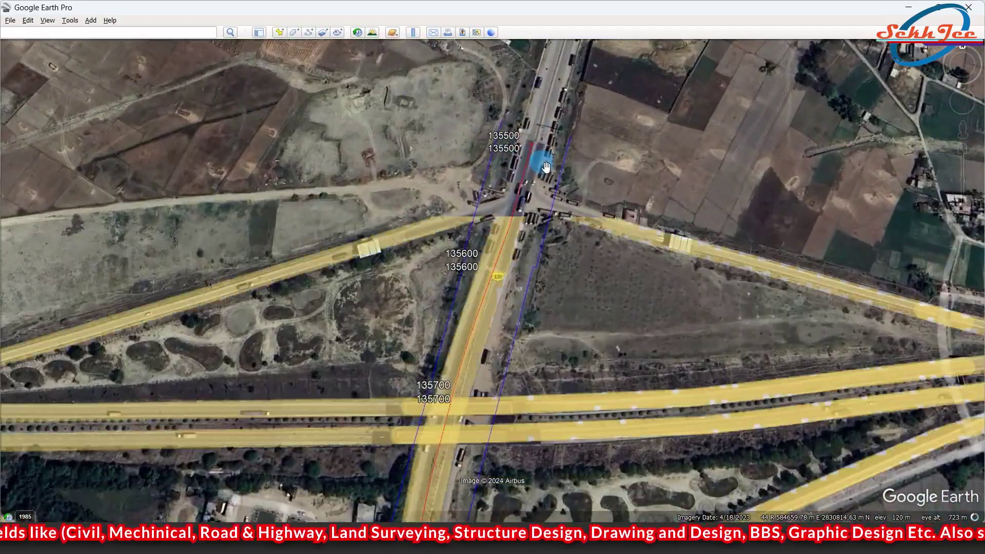
pyautogui.scroll(2, 538, 159)
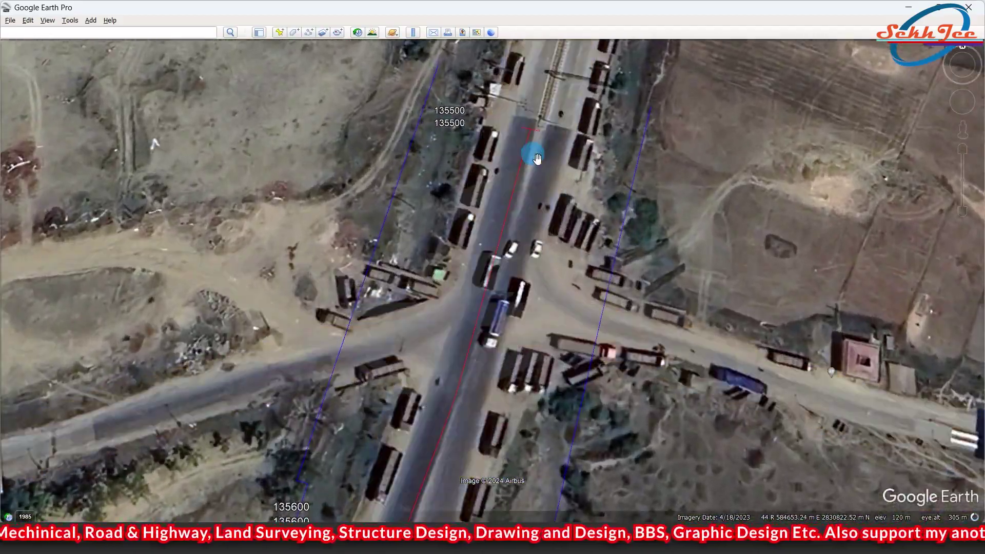
# Follow the alignment south from chainage 135500 to 137400, comparing its centreline and boundary lines with the road in the imagery.
pyautogui.scroll(-3, 531, 144)
pyautogui.scroll(-1, 531, 144)
pyautogui.moveTo(518, 303); pyautogui.dragTo(547, 157)
pyautogui.moveTo(506, 369); pyautogui.dragTo(549, 172)
pyautogui.moveTo(497, 461); pyautogui.dragTo(569, 278)
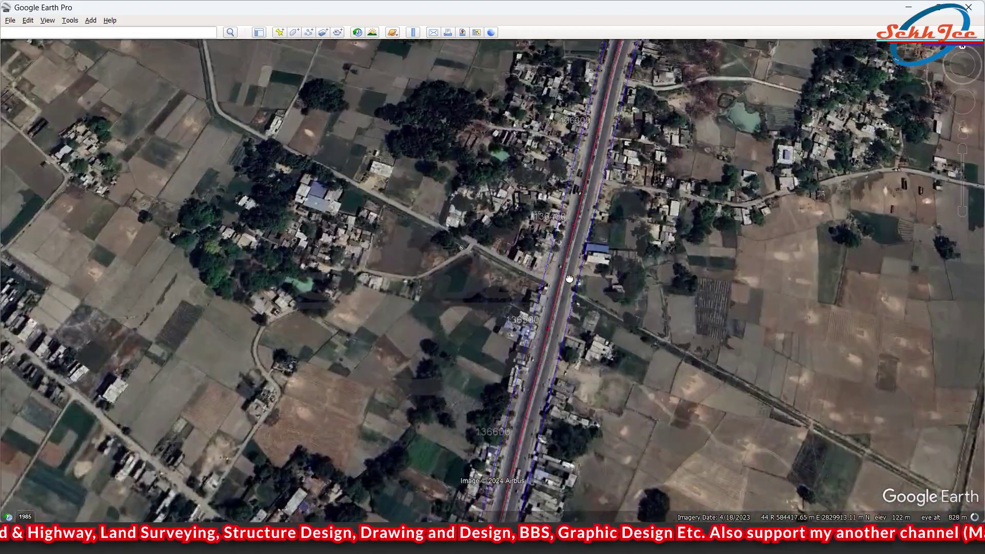
pyautogui.scroll(3, 564, 225)
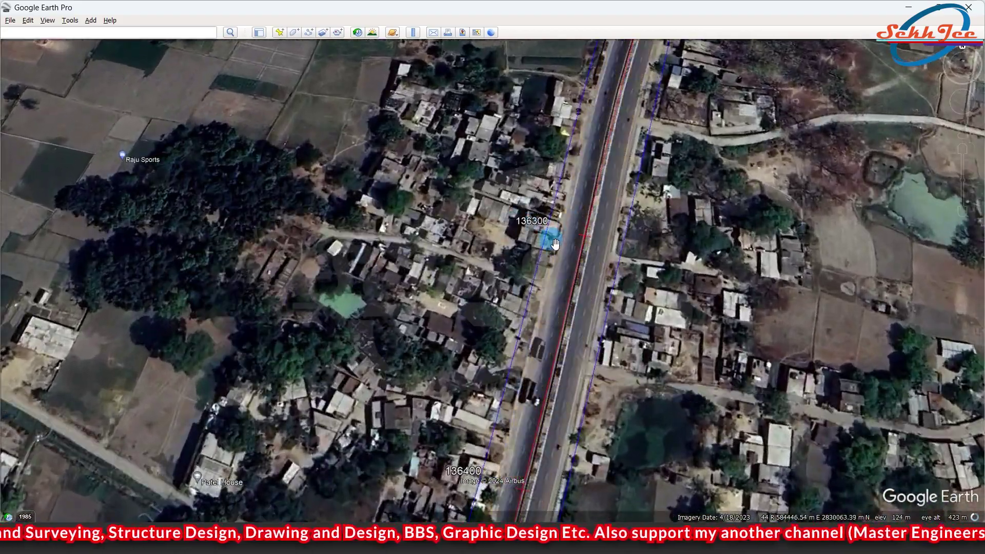
pyautogui.scroll(-5, 577, 244)
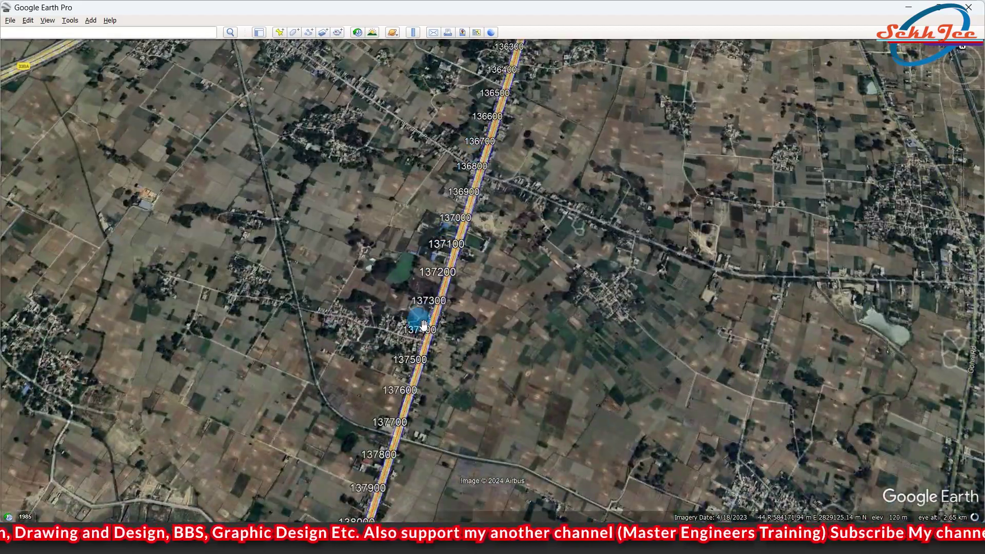
pyautogui.doubleClick(424, 325)
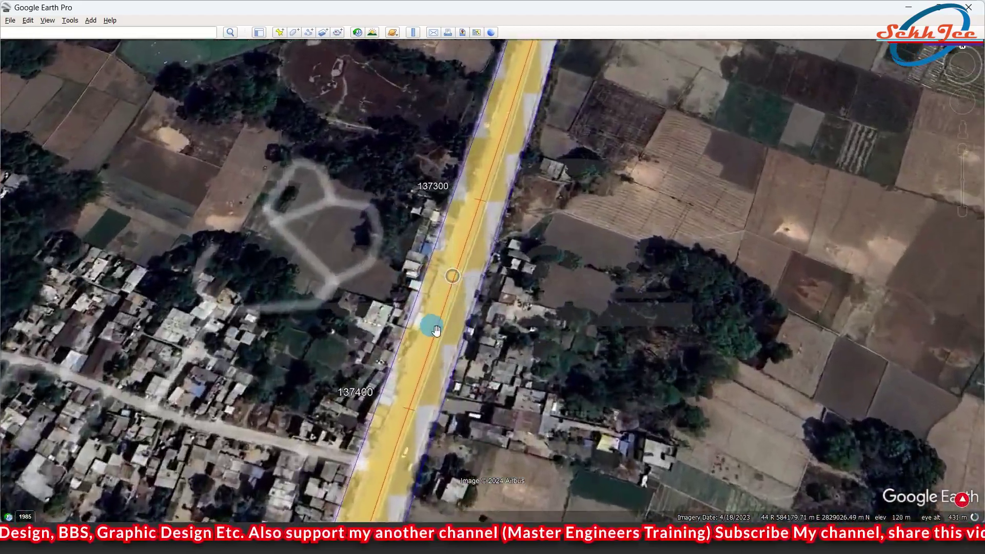
# Inspect the alignment's fit over the imagery southward from chainage 137400 to 139000.
pyautogui.moveTo(449, 331); pyautogui.dragTo(487, 195)
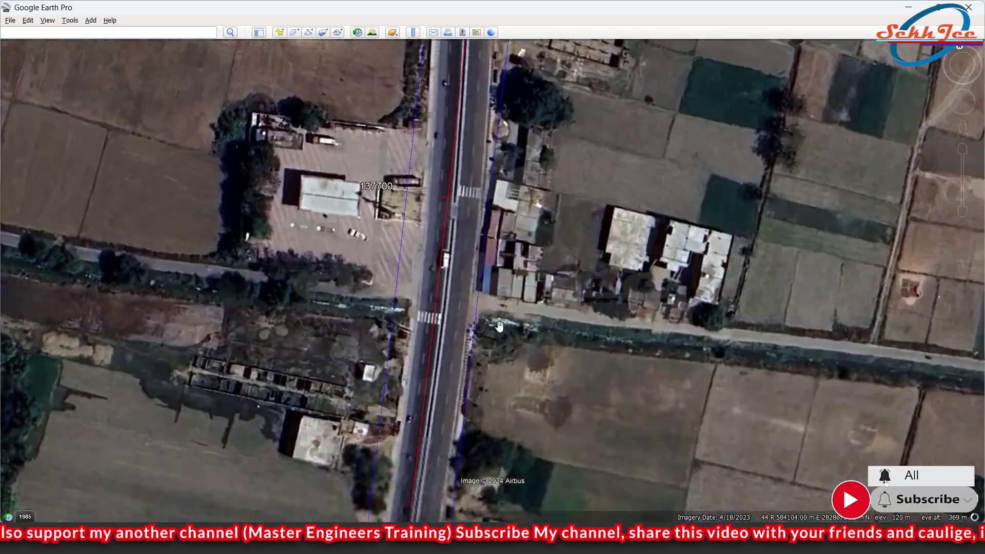
pyautogui.moveTo(494, 363); pyautogui.dragTo(508, 246)
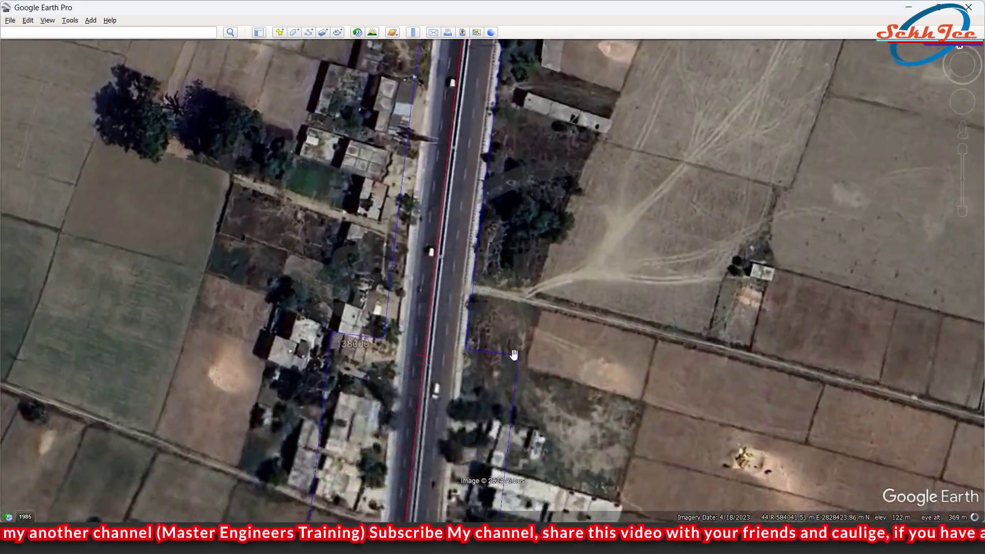
pyautogui.moveTo(515, 354); pyautogui.dragTo(517, 241)
pyautogui.moveTo(512, 337); pyautogui.dragTo(523, 197)
pyautogui.scroll(-6, 490, 142)
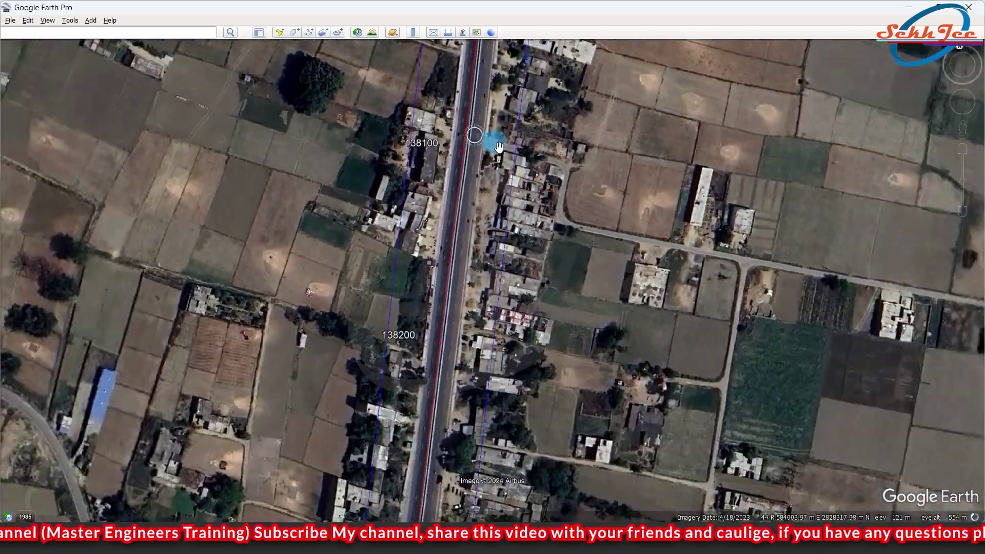
pyautogui.moveTo(523, 384); pyautogui.dragTo(528, 236)
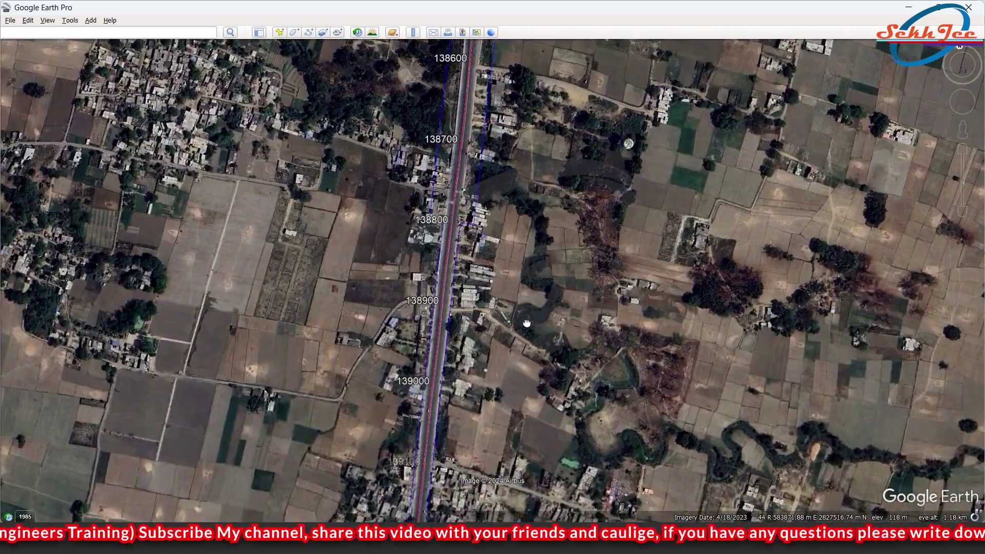
# Go back north along the alignment and recheck the overlay on the road between chainages 138400 and 138000.
pyautogui.moveTo(524, 190); pyautogui.dragTo(512, 338)
pyautogui.scroll(5, 511, 342)
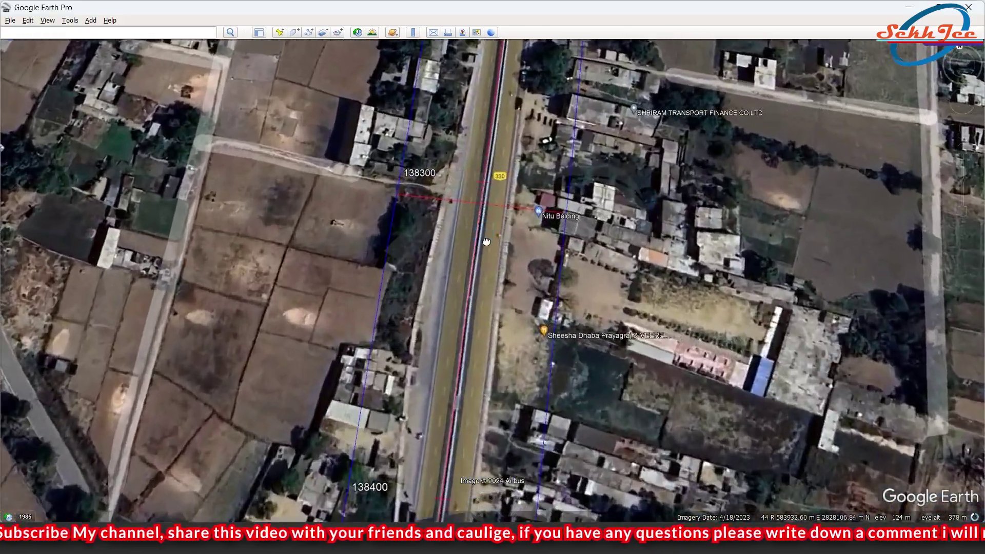
pyautogui.moveTo(486, 242); pyautogui.dragTo(485, 370)
pyautogui.moveTo(494, 165); pyautogui.dragTo(506, 292)
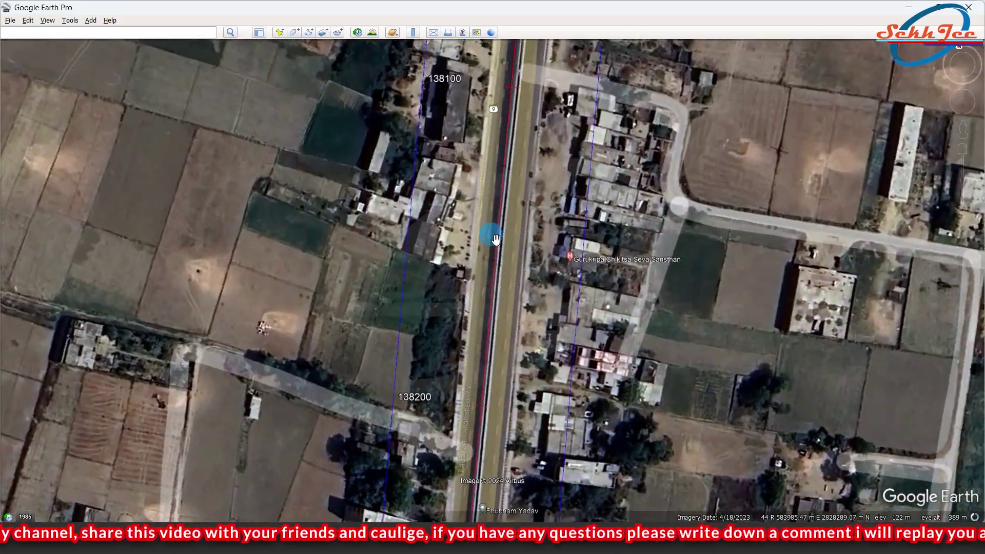
pyautogui.scroll(-5, 498, 219)
pyautogui.scroll(-3, 529, 255)
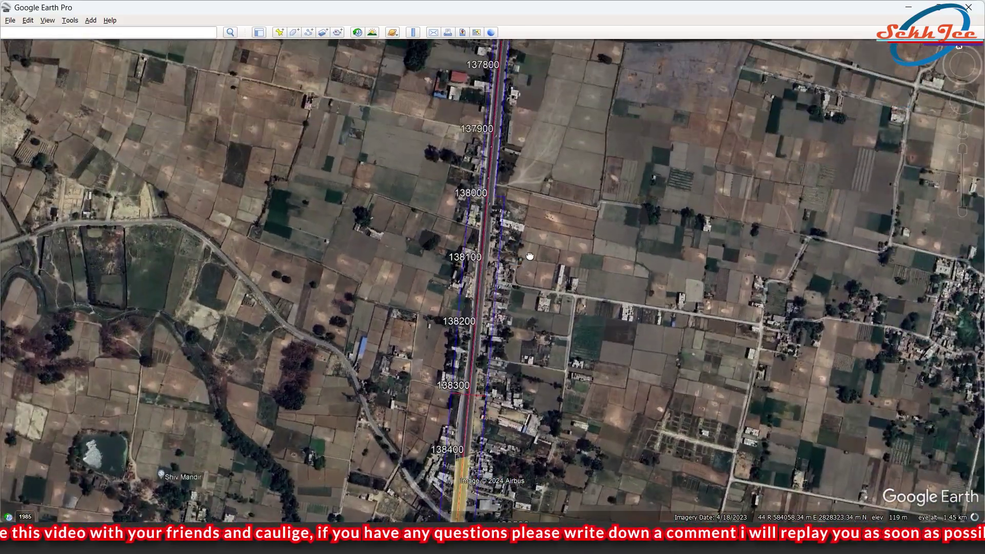
# Trace the alignment south from chainage 138200 and examine where its lines diverge around CH 139+800 to CH 140+000.
pyautogui.scroll(5, 381, 319)
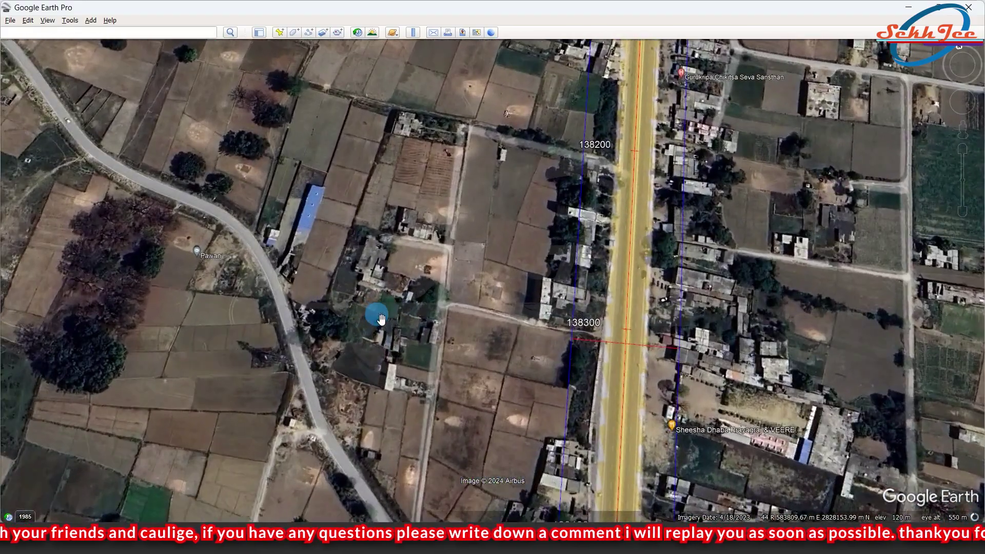
pyautogui.moveTo(713, 368); pyautogui.dragTo(662, 212)
pyautogui.moveTo(631, 369); pyautogui.dragTo(644, 127)
pyautogui.moveTo(606, 503); pyautogui.dragTo(603, 417)
pyautogui.moveTo(611, 262); pyautogui.dragTo(604, 218)
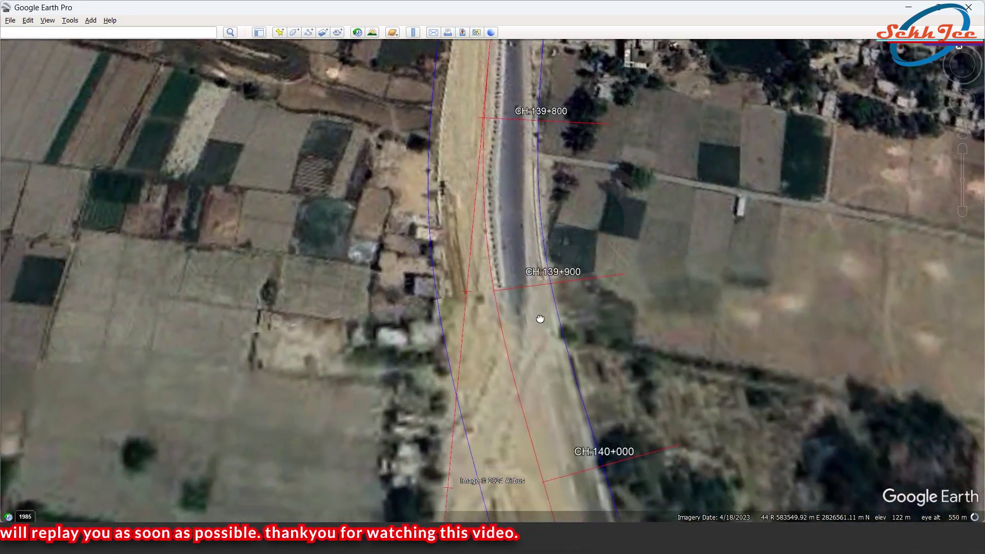
pyautogui.moveTo(543, 319); pyautogui.dragTo(529, 414)
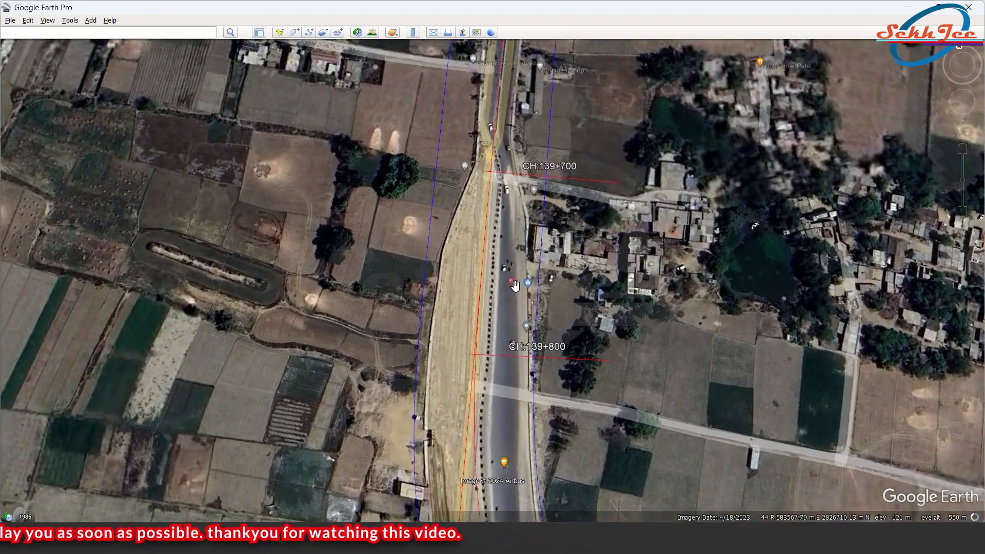